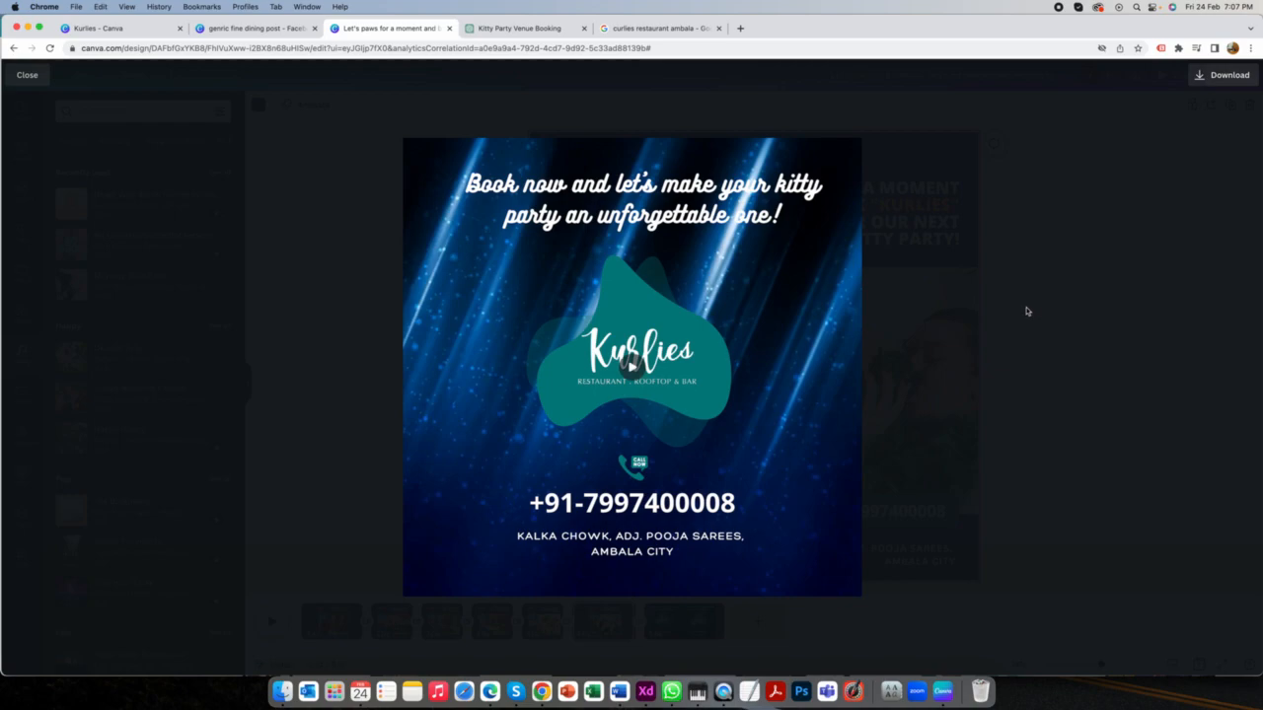
# Close the video preview and look through the first five pages of the design
pyautogui.press('Escape')
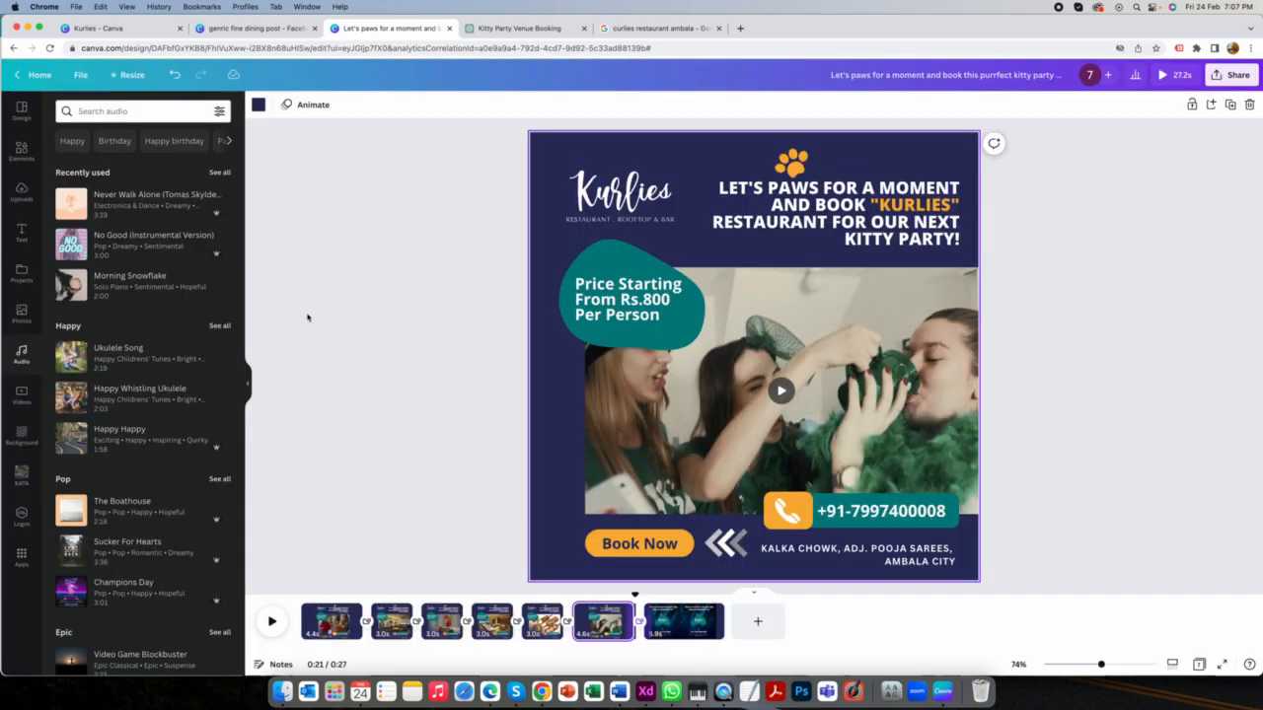
pyautogui.click(348, 342)
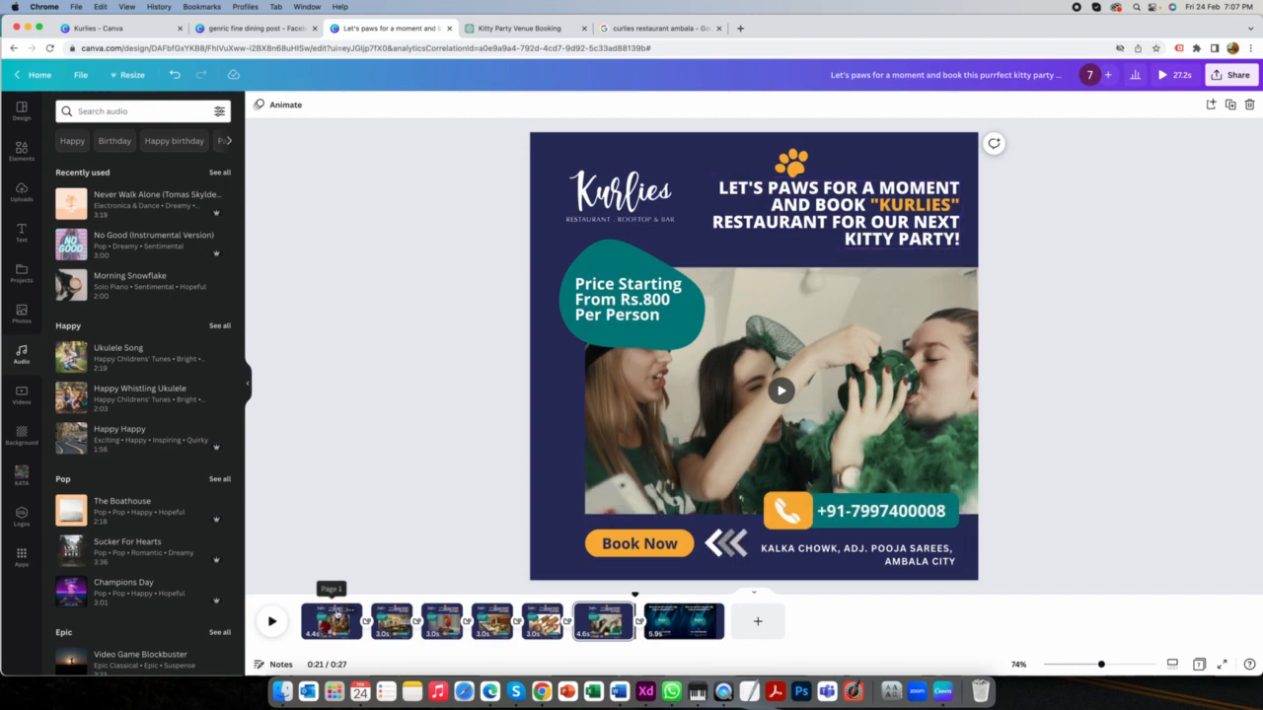
pyautogui.click(333, 619)
pyautogui.click(391, 621)
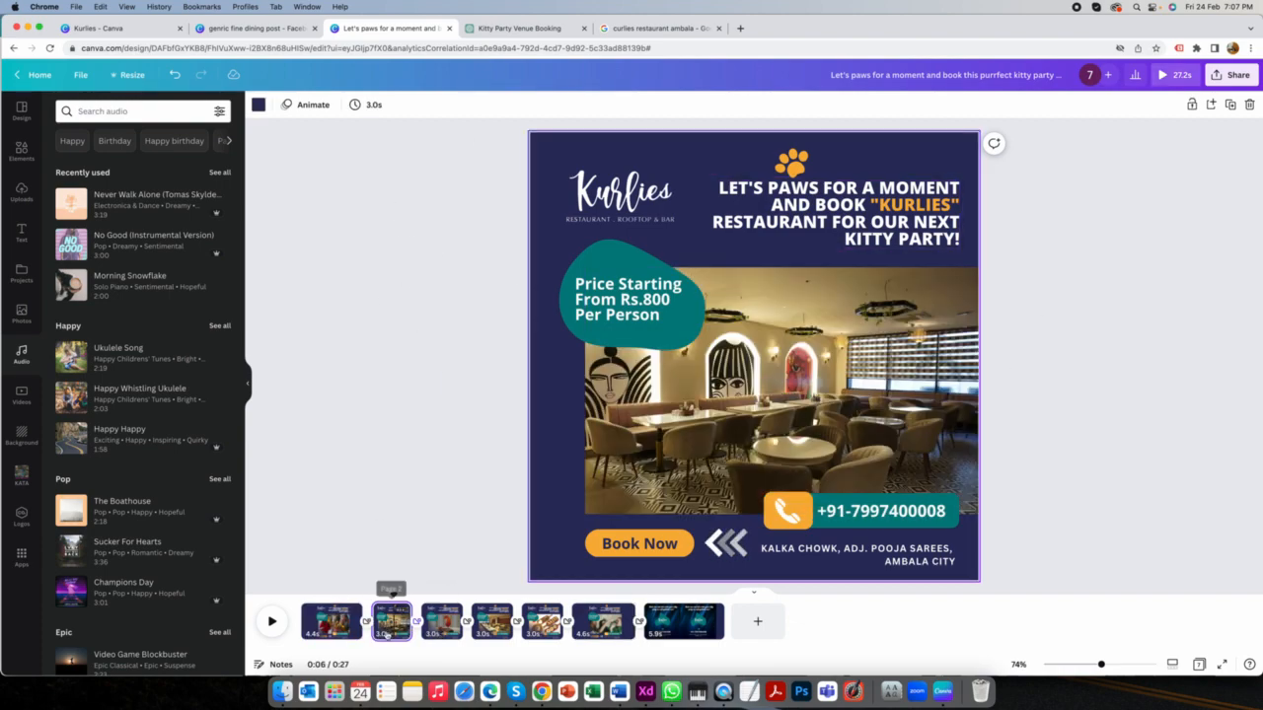
pyautogui.click(441, 631)
pyautogui.click(494, 630)
pyautogui.click(548, 630)
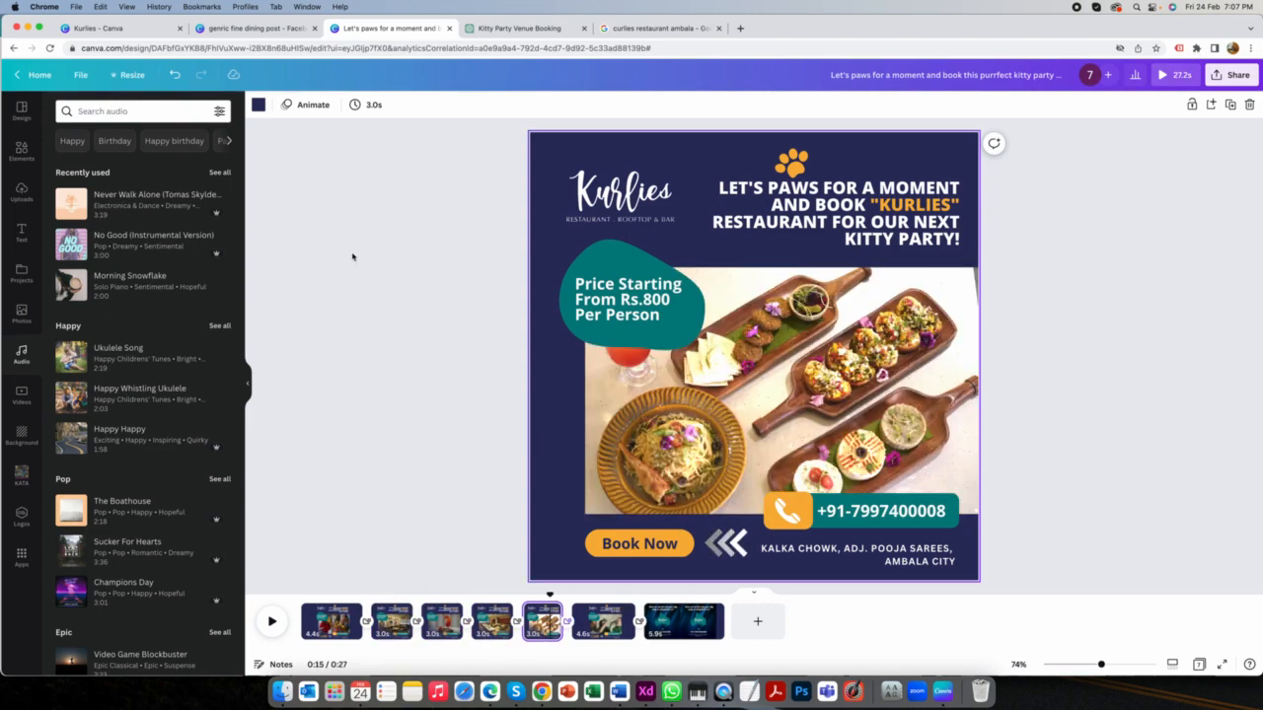
# Enter "peppy" as the audio search term, lock the screen and unlock it with the account password
pyautogui.click(101, 110)
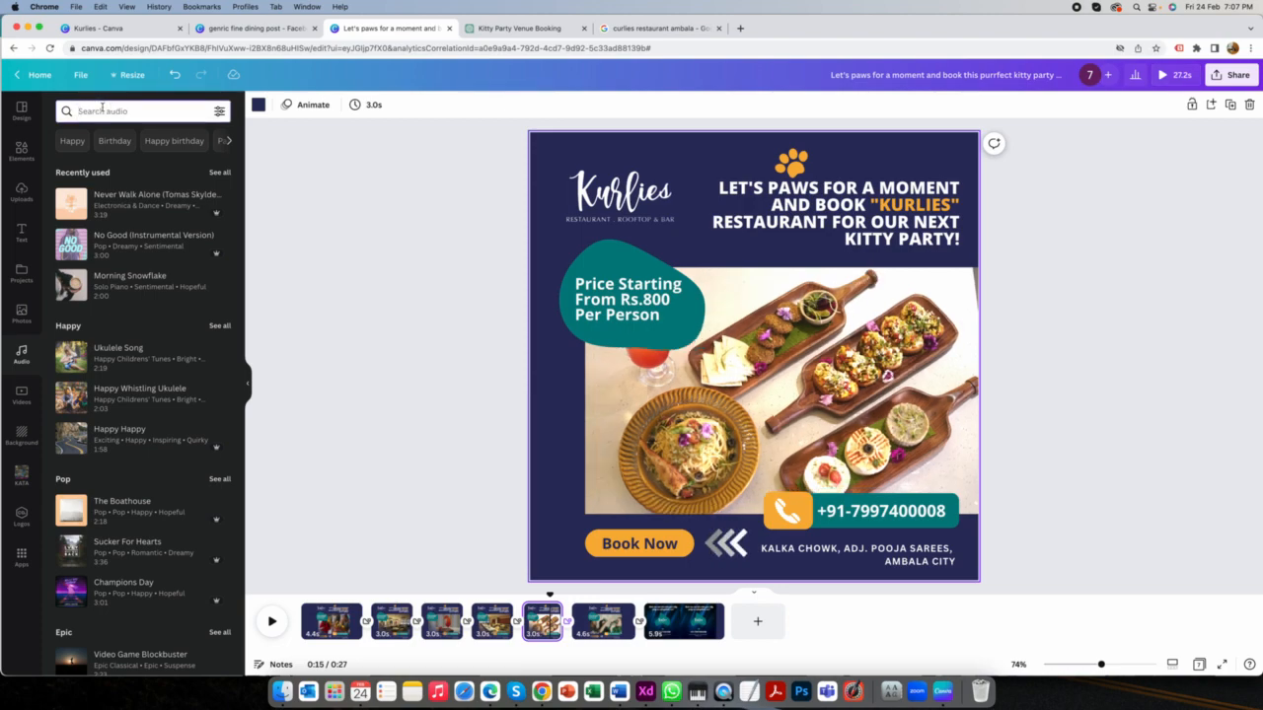
pyautogui.write('peppy')
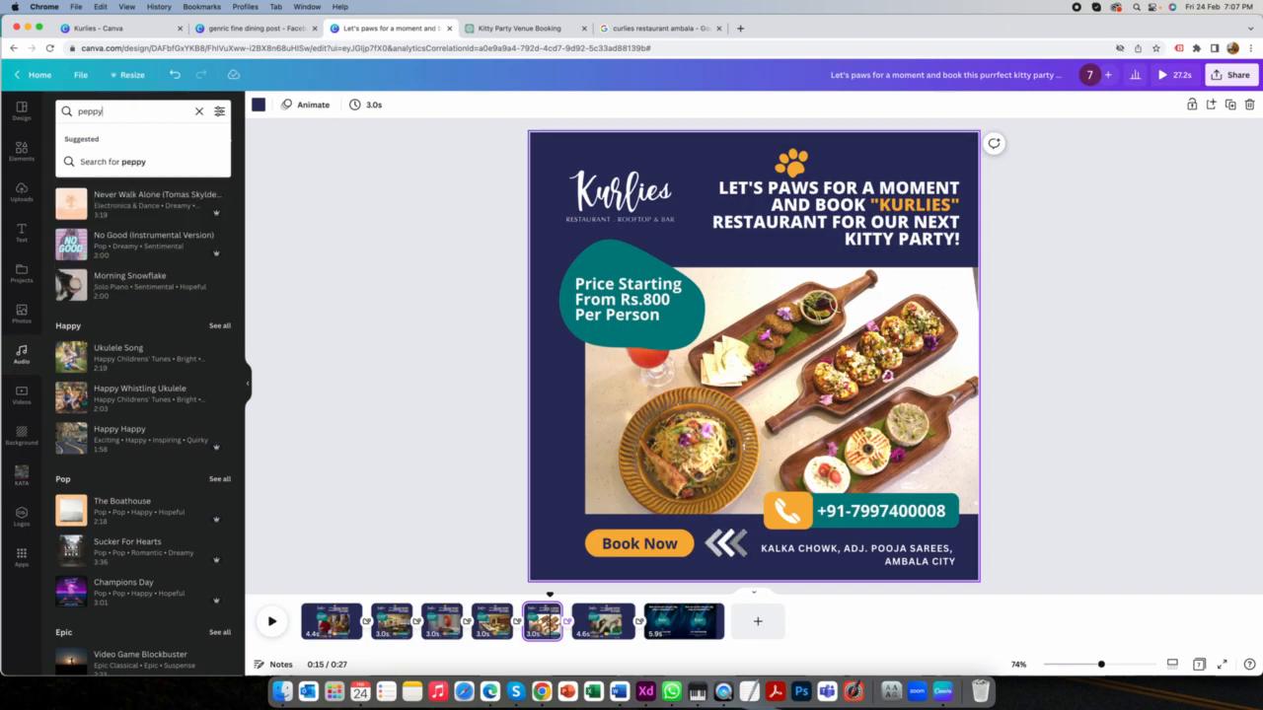
pyautogui.press('ctrl+super+q')
pyautogui.write('*****')
pyautogui.press('Return')
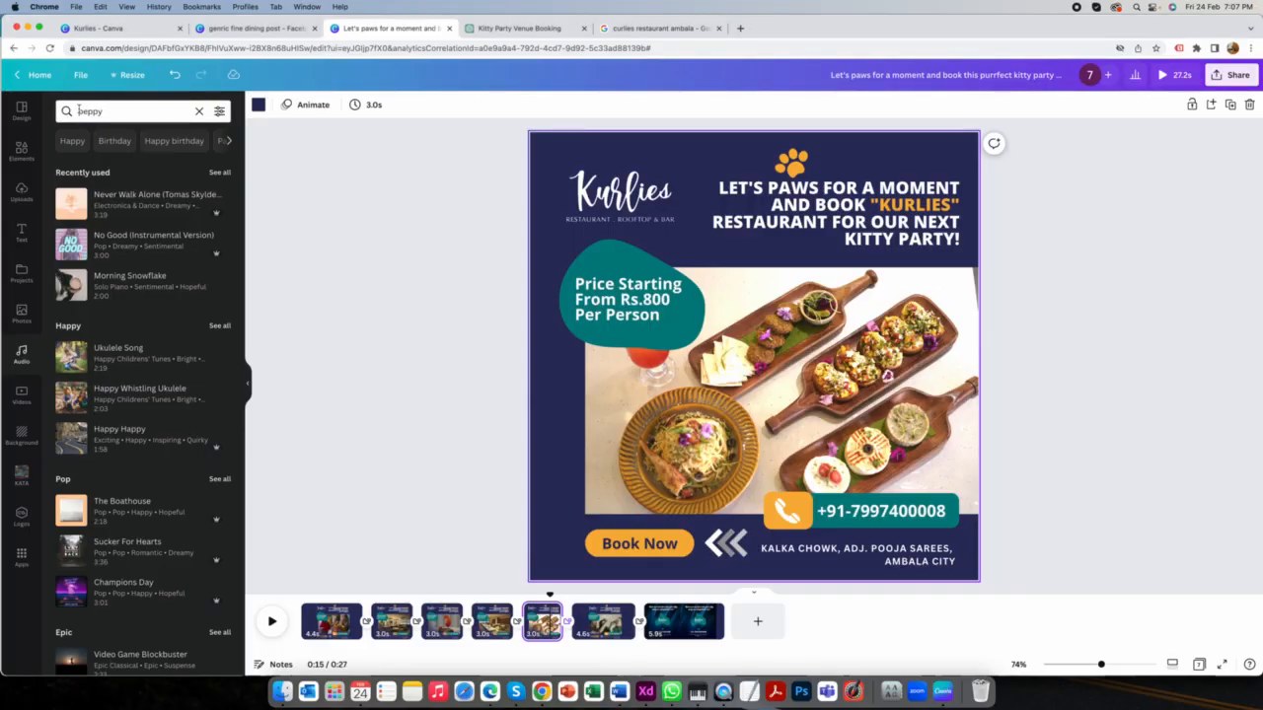
# Search the audio library for "uplifting" instead of the existing search term
pyautogui.doubleClick(84, 111)
pyautogui.write('up')
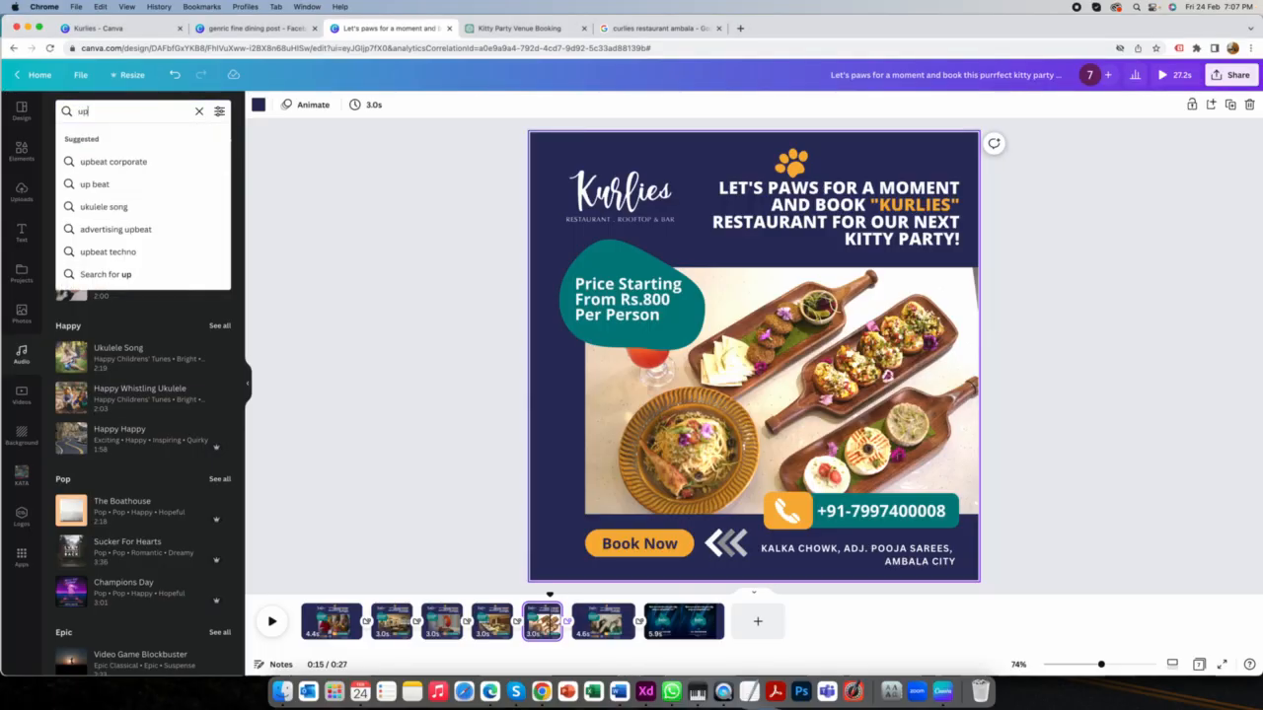
pyautogui.write('lifting')
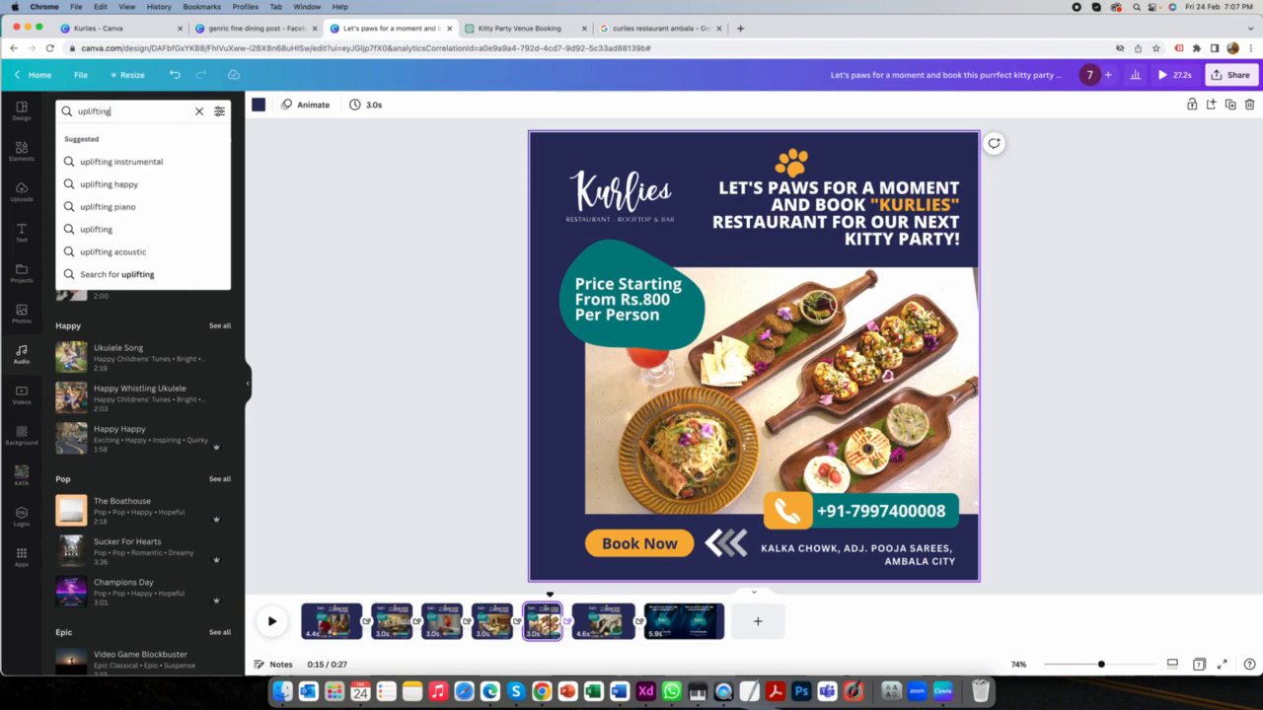
pyautogui.press('Return')
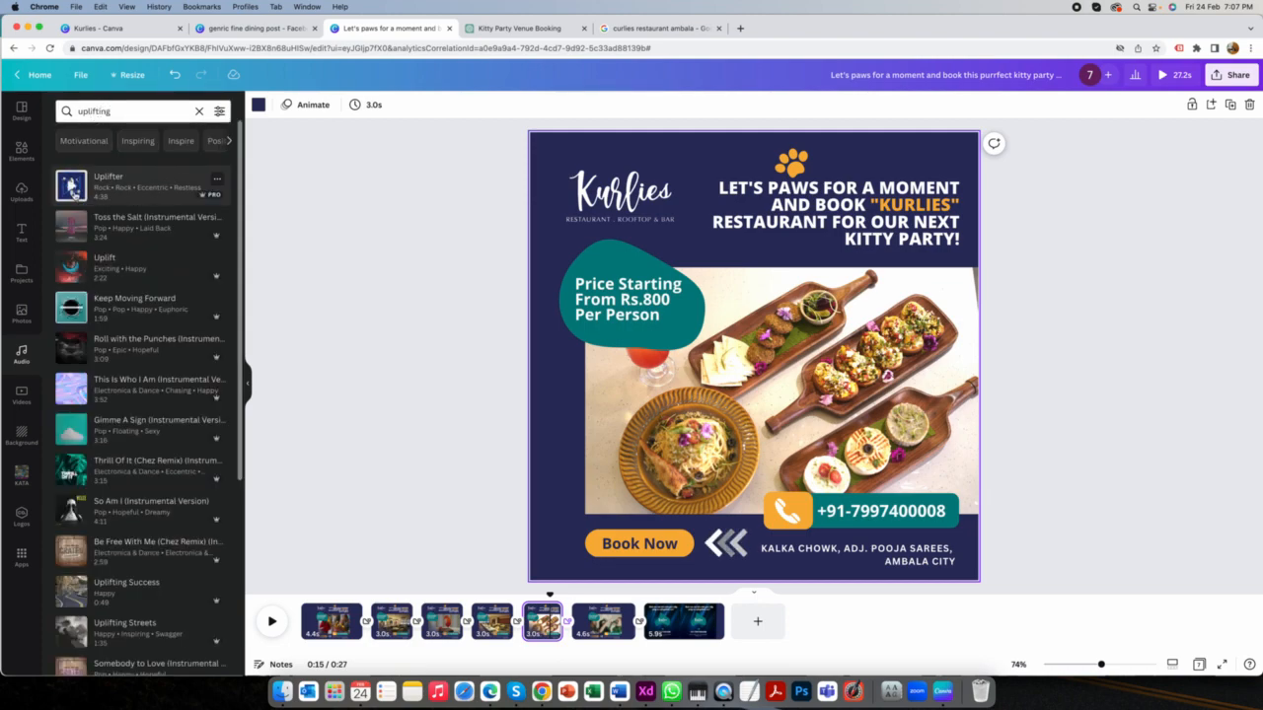
# Sample the Uplifter track, add Toss the Salt (Instrumental Version) as the video's music instead, and preview the full video
pyautogui.click(72, 191)
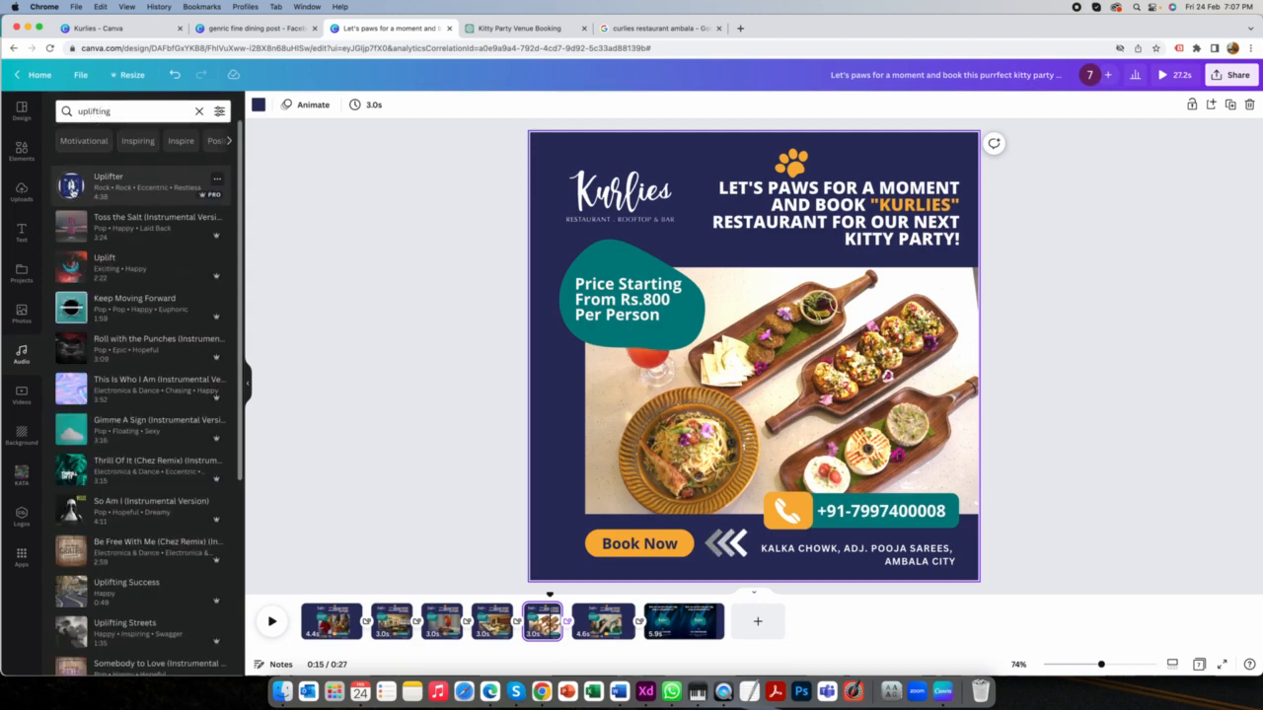
pyautogui.click(70, 226)
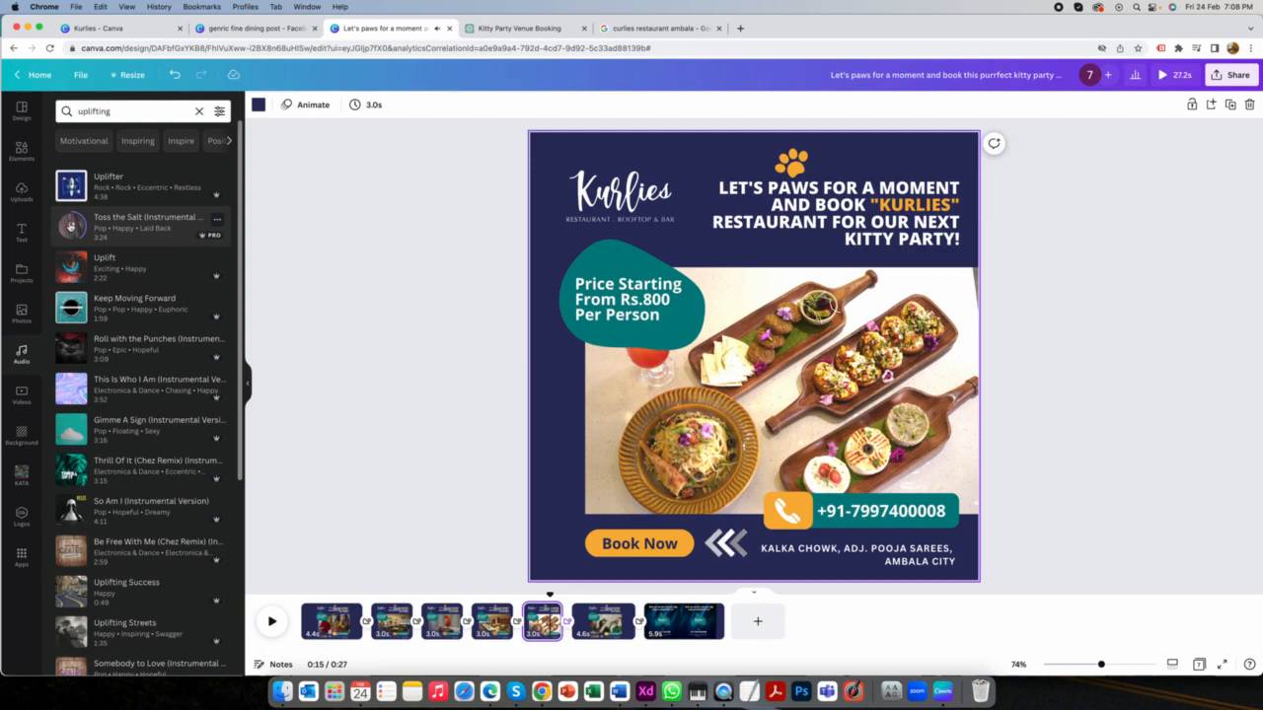
pyautogui.moveTo(70, 226); pyautogui.dragTo(308, 273)
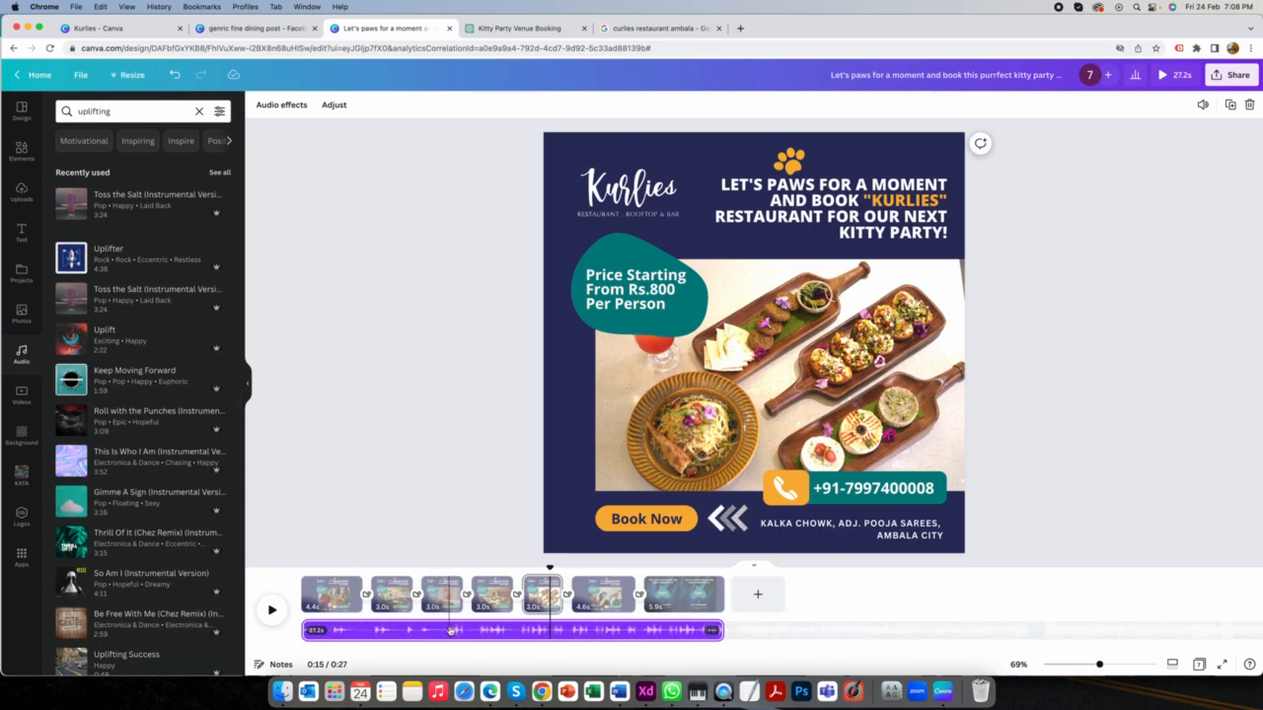
pyautogui.click(1174, 75)
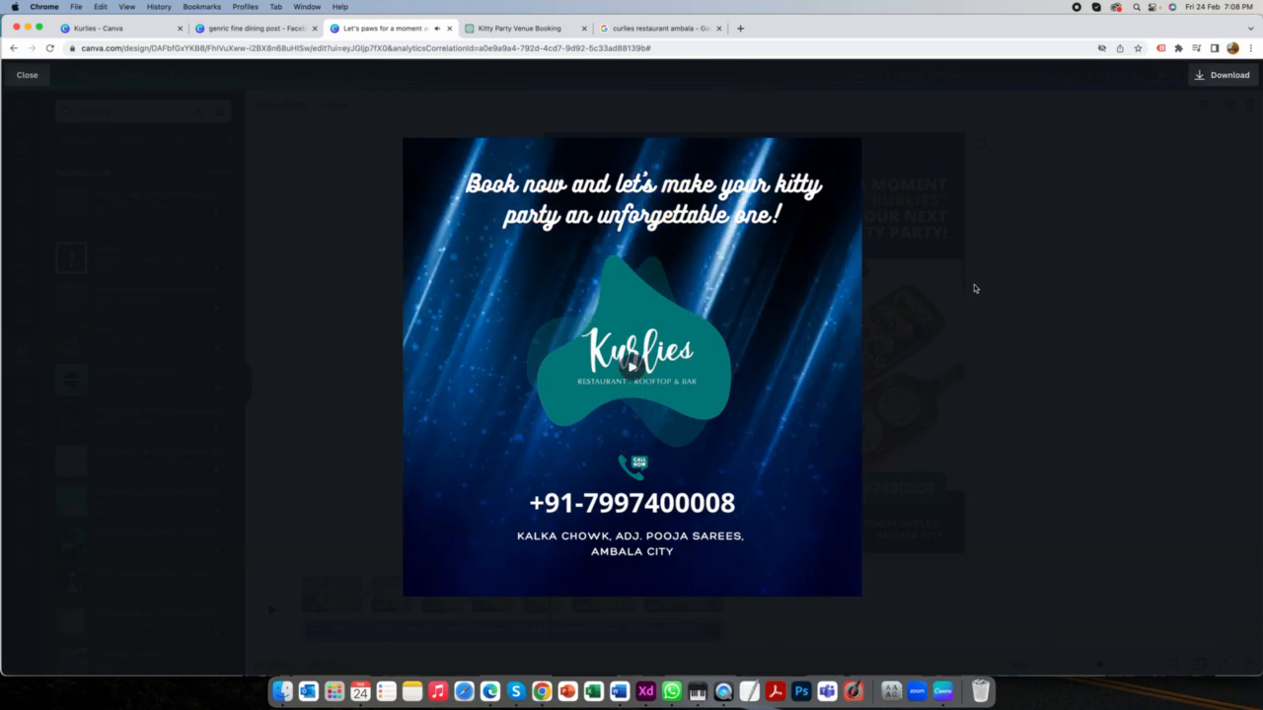
pyautogui.press('Escape')
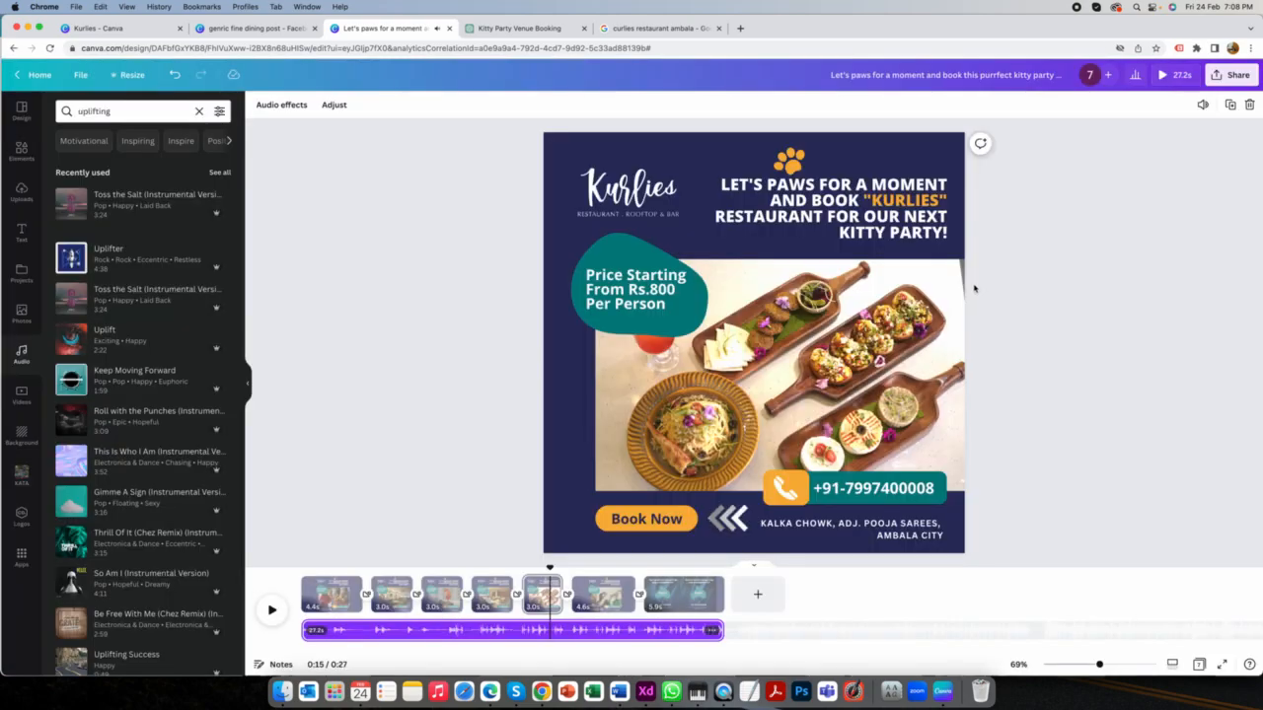
# Set the music track's fade in to 1.2 s and fade out to 2.0 s, and preview the full video
pyautogui.click(283, 104)
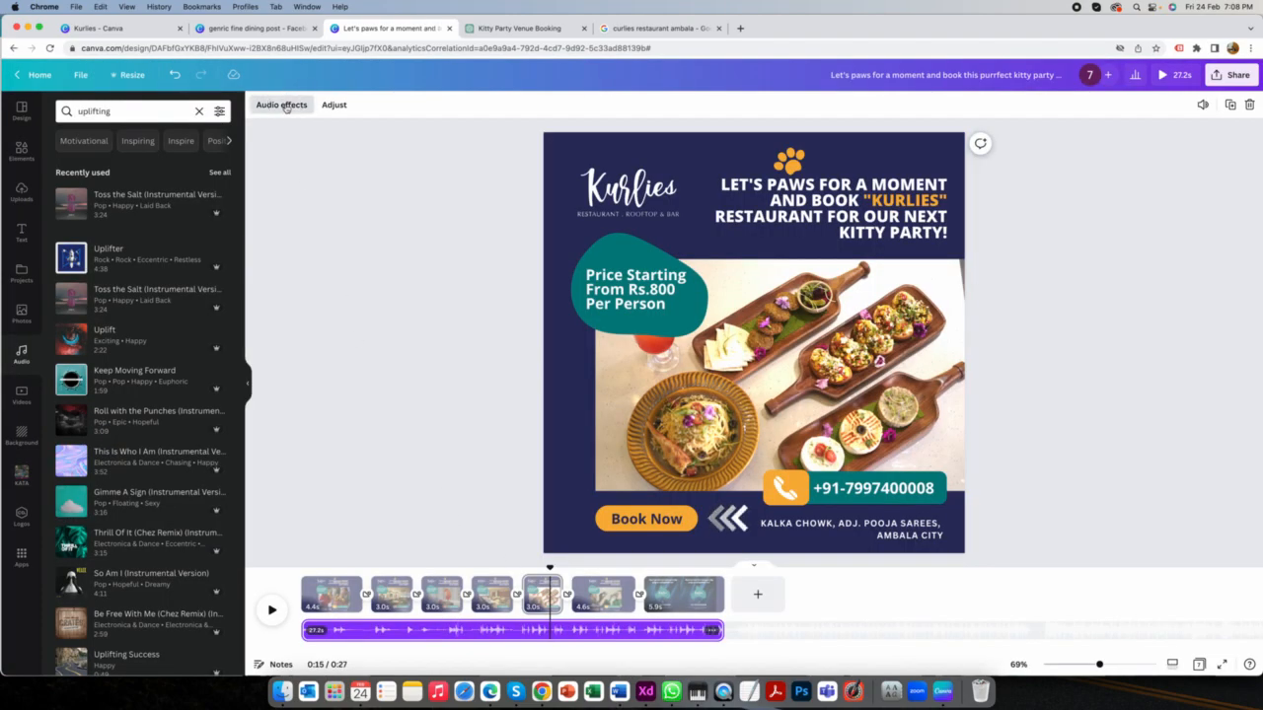
pyautogui.moveTo(52, 149); pyautogui.dragTo(95, 149)
pyautogui.moveTo(52, 186); pyautogui.dragTo(124, 187)
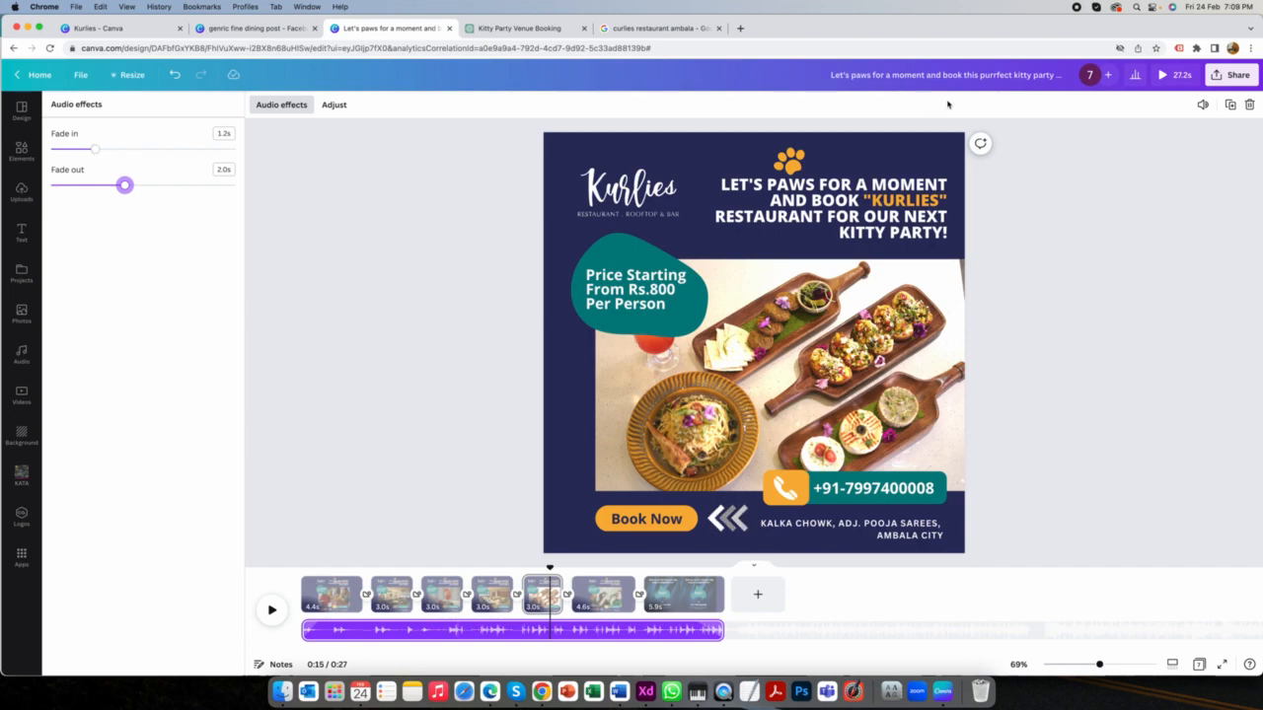
pyautogui.click(1176, 76)
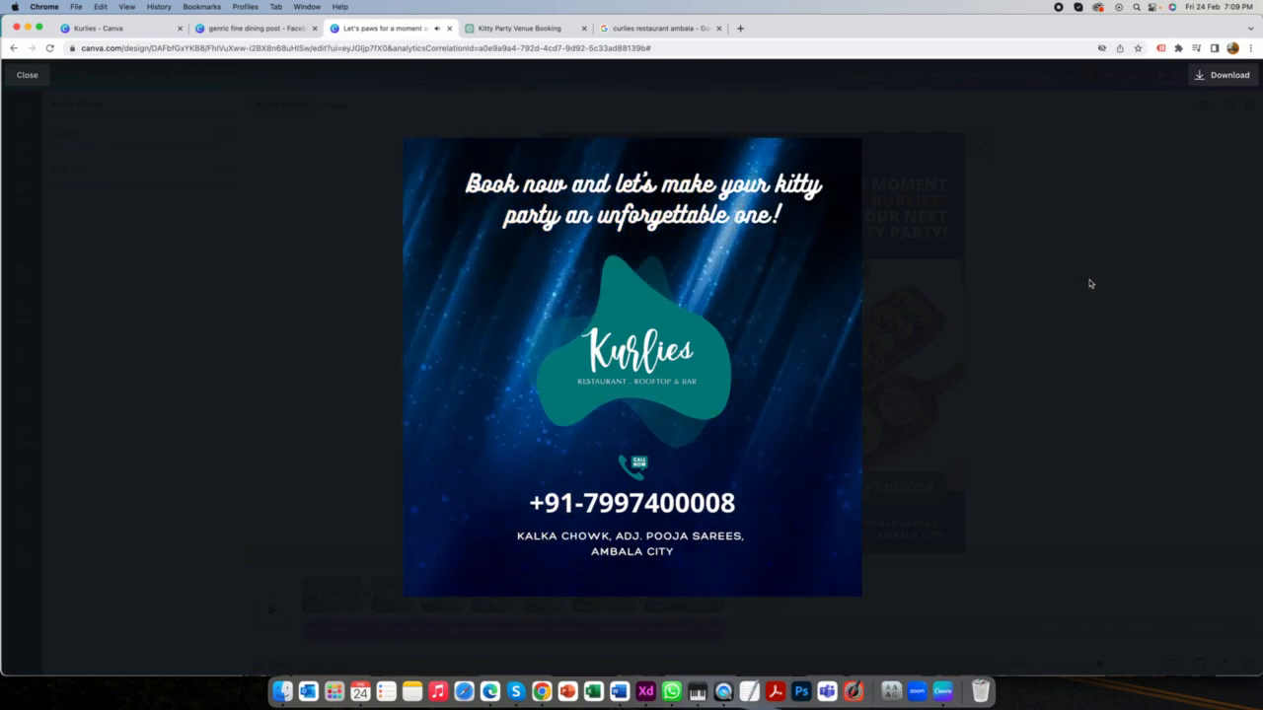
pyautogui.click(992, 275)
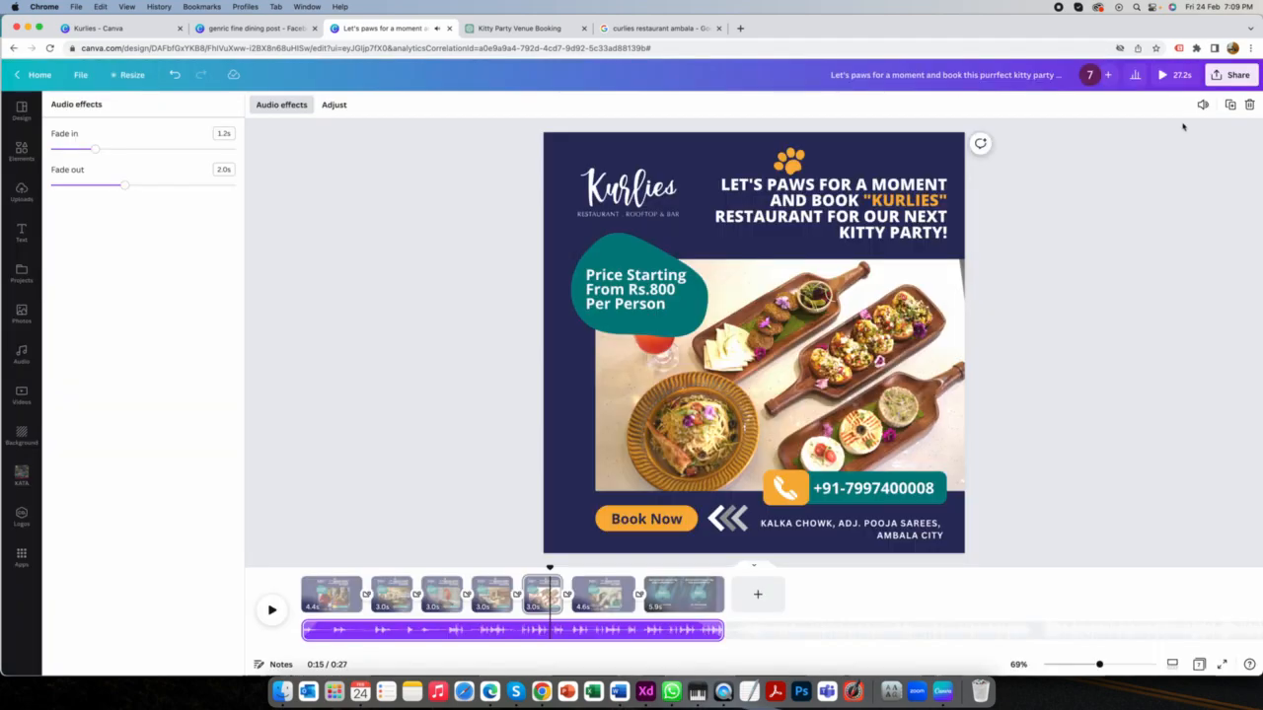
# Download all 7 pages as an MP4 video at 1,080 × 1,080 px and save it as kitty.mp4 in the Kurlies folder
pyautogui.click(1230, 76)
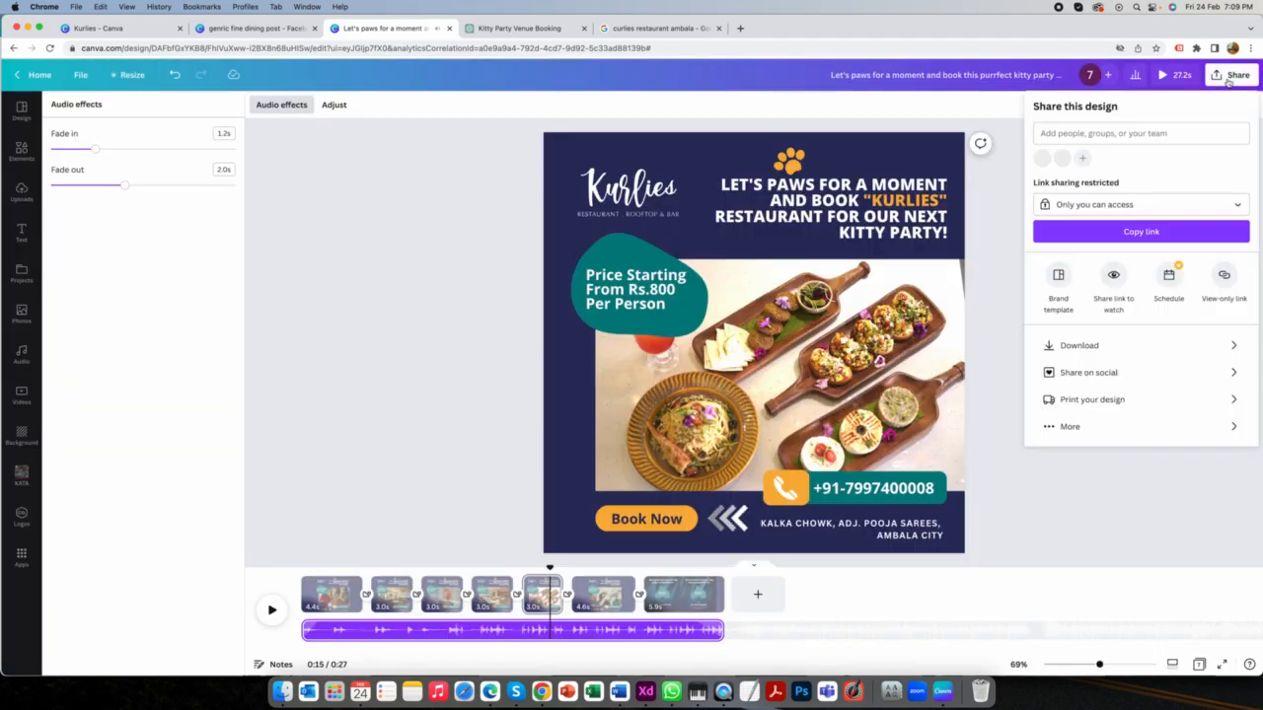
pyautogui.click(1128, 348)
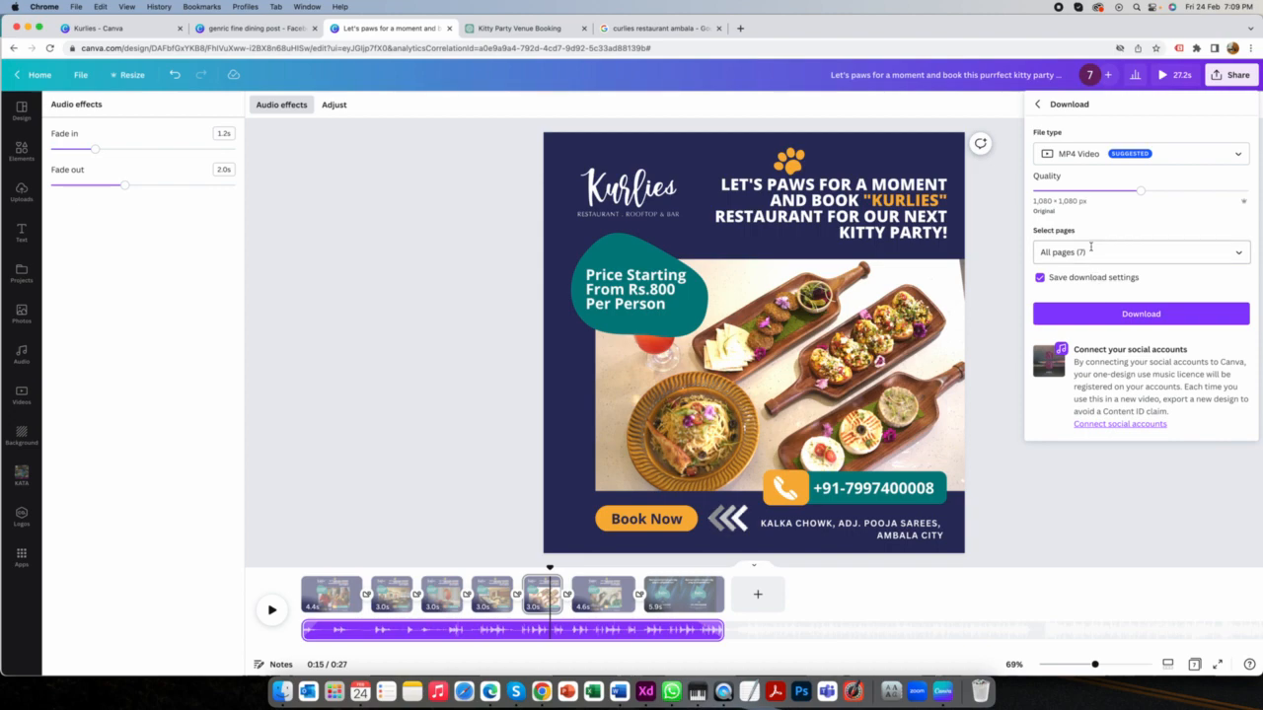
pyautogui.click(1103, 312)
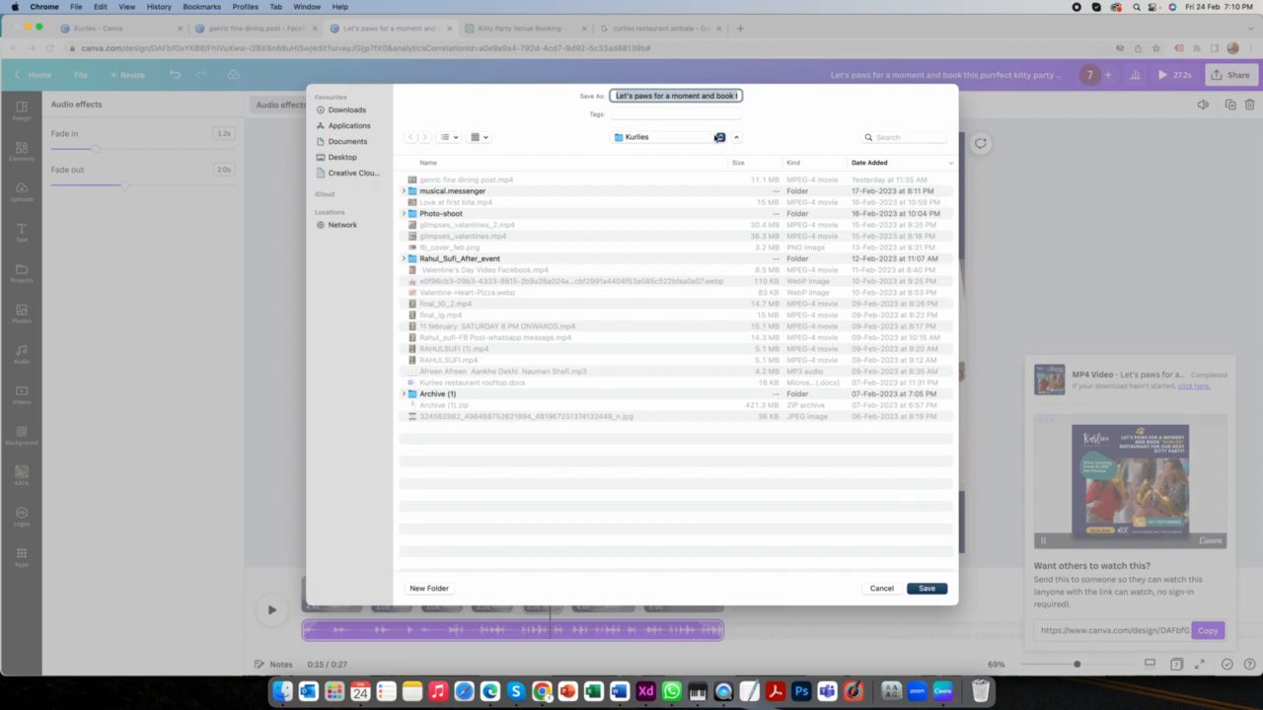
pyautogui.write('kitty.mp4')
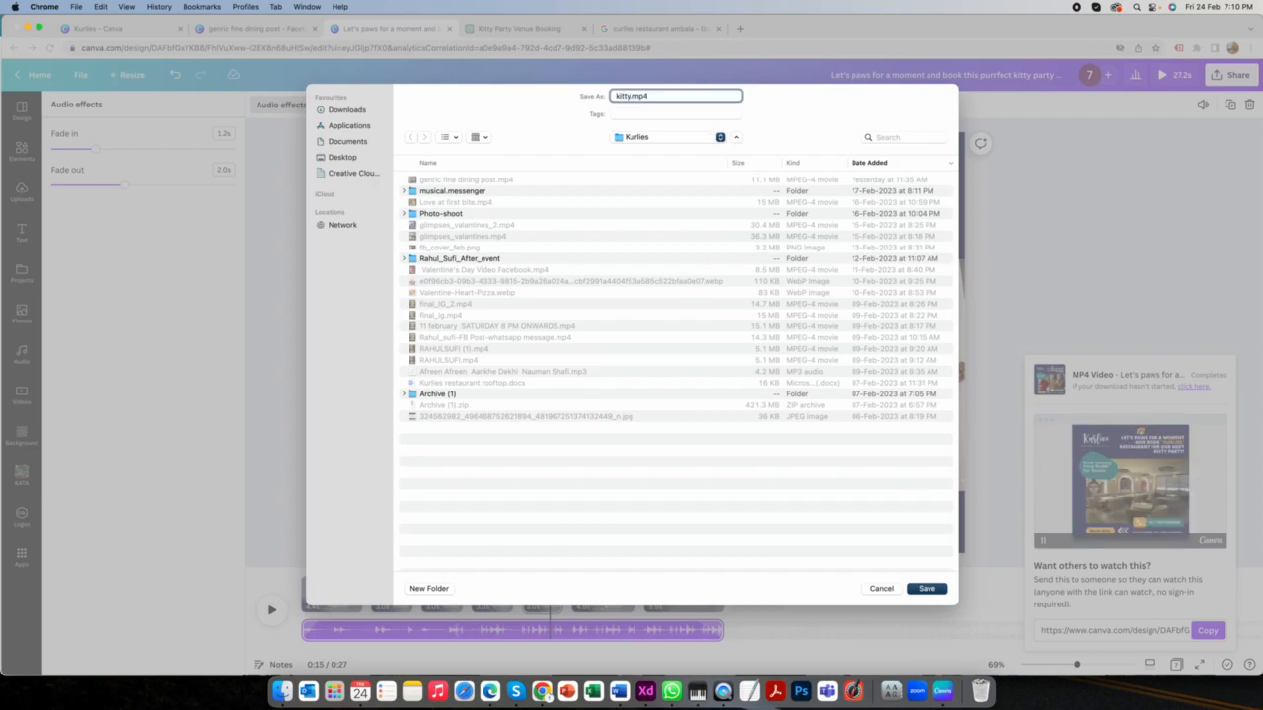
pyautogui.press('Return')
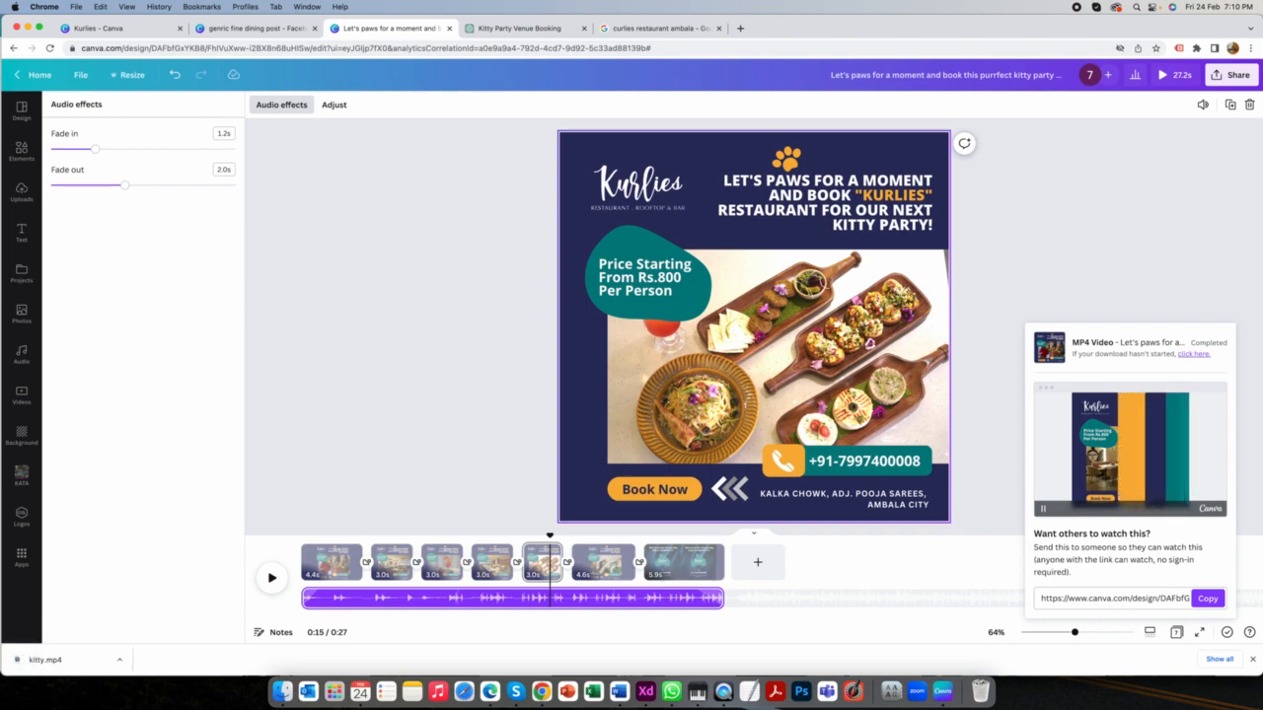